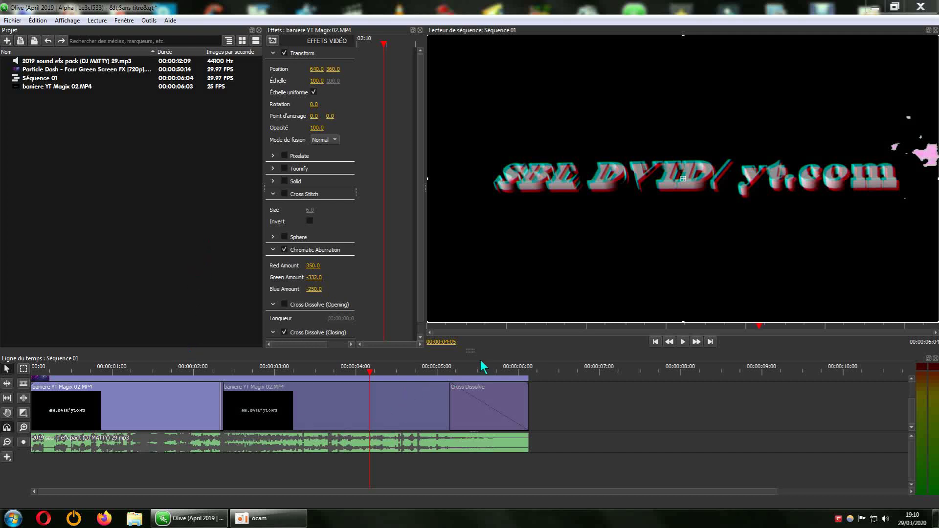
# - Enlarge the timeline and scrub through the sequence to examine the banner text, particle overlay and chromatic aberration
pyautogui.moveTo(471, 350); pyautogui.dragTo(470, 323)
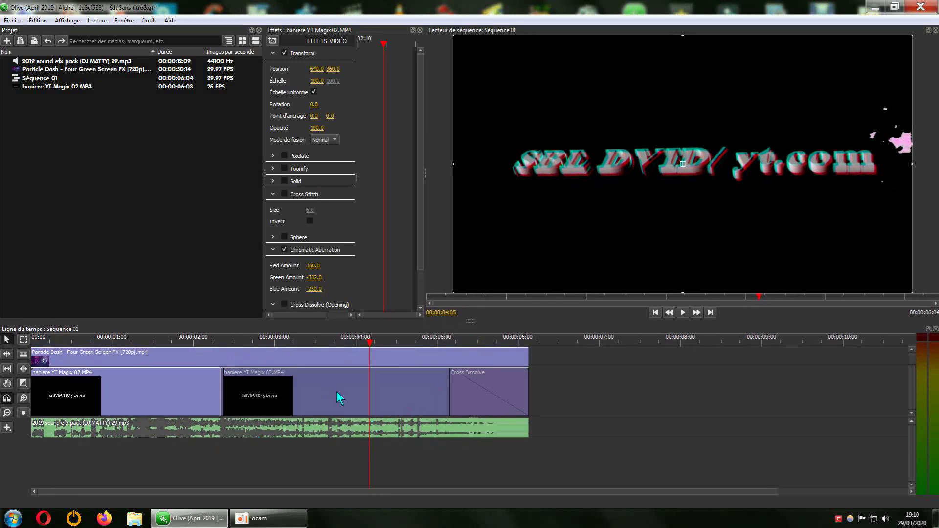
pyautogui.moveTo(371, 343); pyautogui.dragTo(194, 344)
pyautogui.click(174, 345)
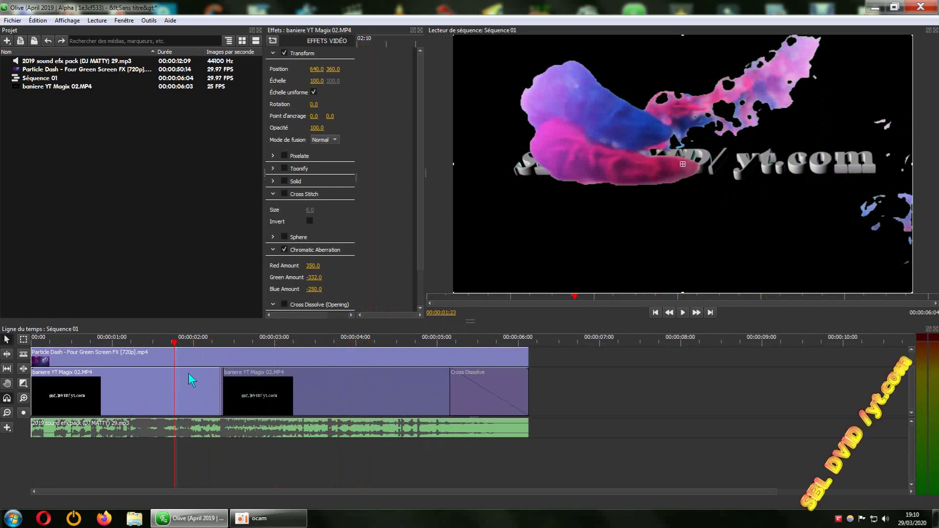
pyautogui.moveTo(173, 344); pyautogui.dragTo(133, 345)
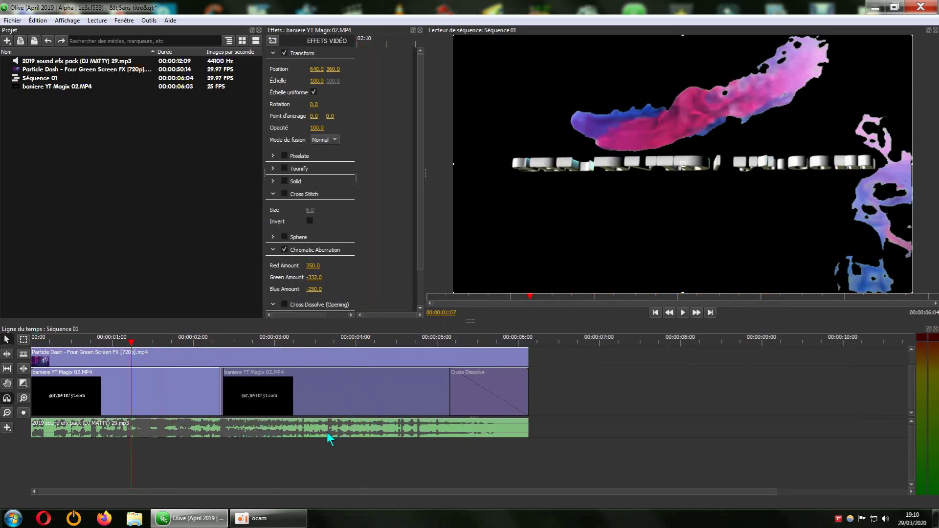
pyautogui.moveTo(322, 430)
pyautogui.moveTo(131, 342); pyautogui.dragTo(366, 346)
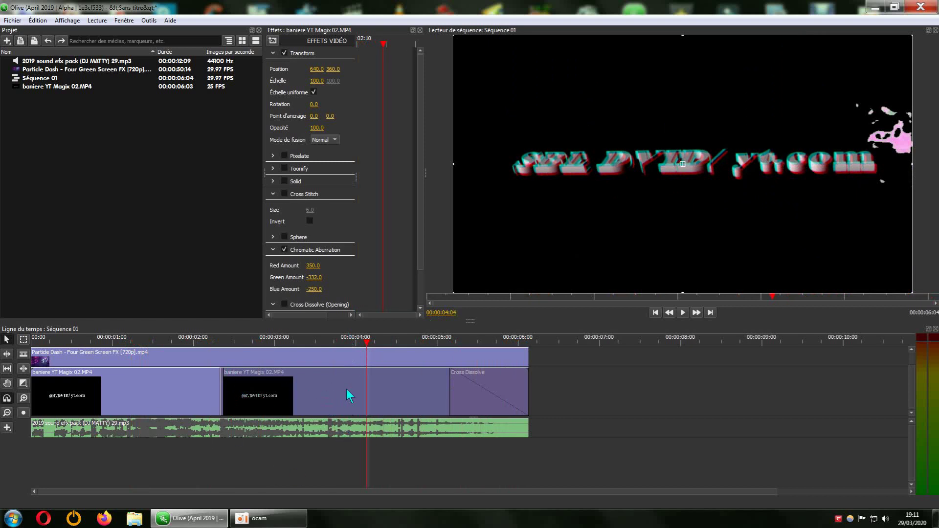
pyautogui.moveTo(333, 396)
pyautogui.moveTo(365, 342); pyautogui.dragTo(386, 342)
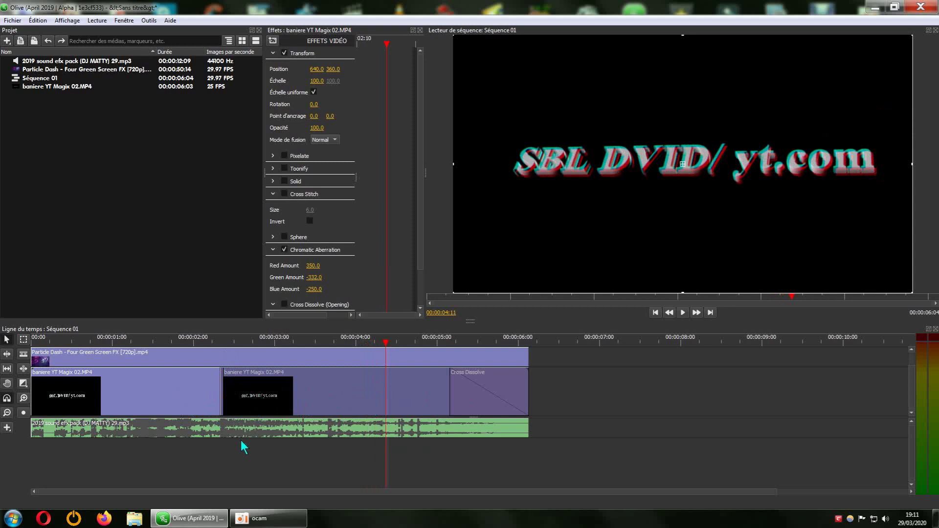
# - Look over the commands available for the second banner clip and examine its fade-out at the end of the sequence
pyautogui.rightClick(345, 388)
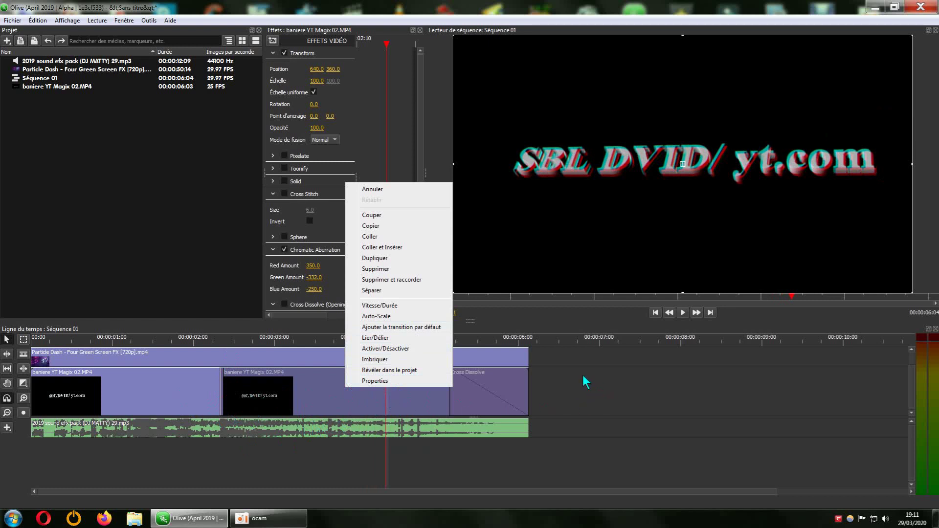
pyautogui.click(508, 318)
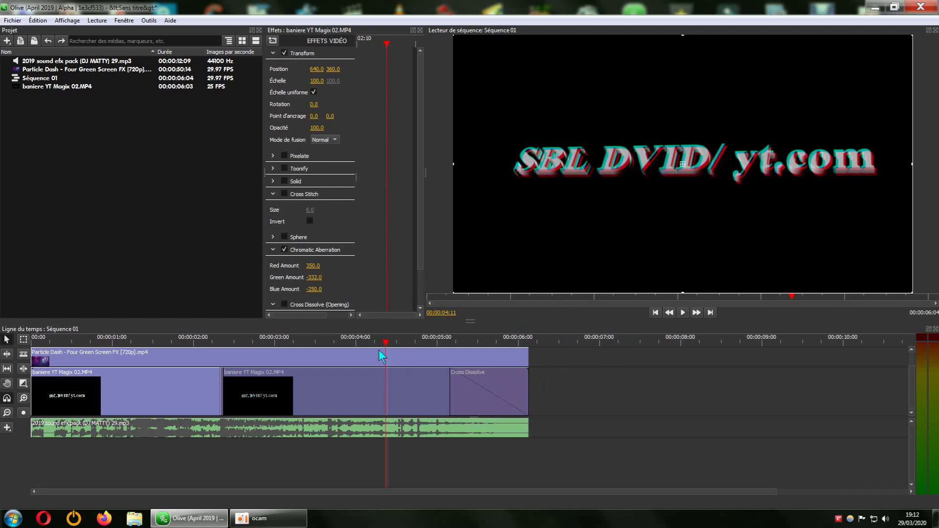
pyautogui.moveTo(385, 343); pyautogui.dragTo(493, 344)
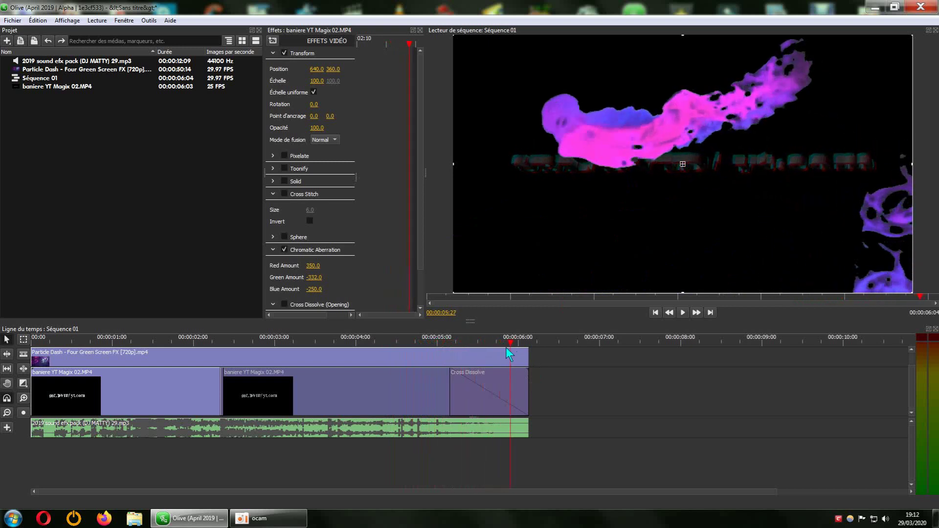
pyautogui.moveTo(476, 348); pyautogui.dragTo(358, 353)
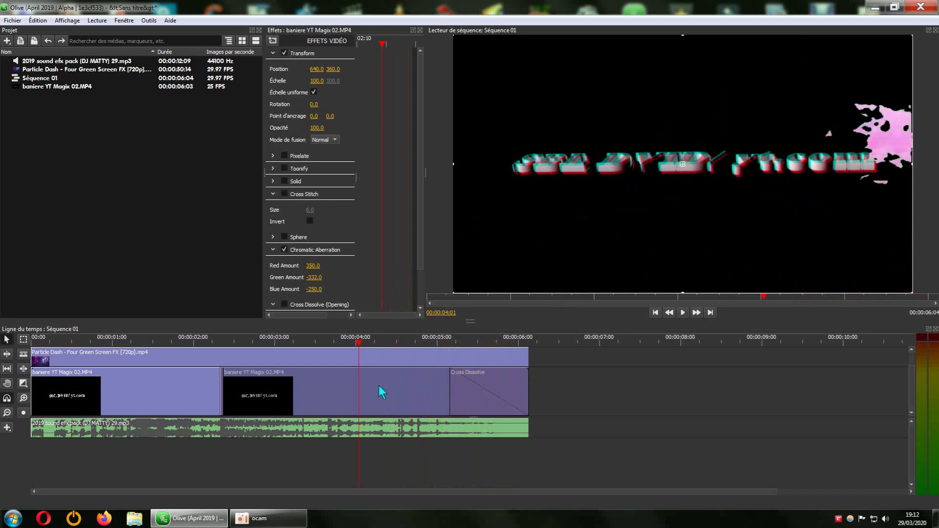
pyautogui.rightClick(383, 386)
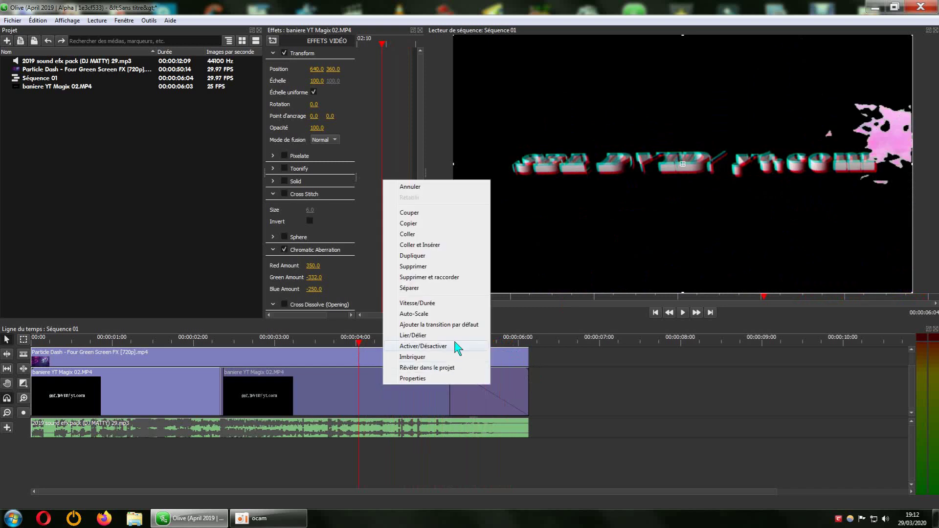
pyautogui.click(358, 342)
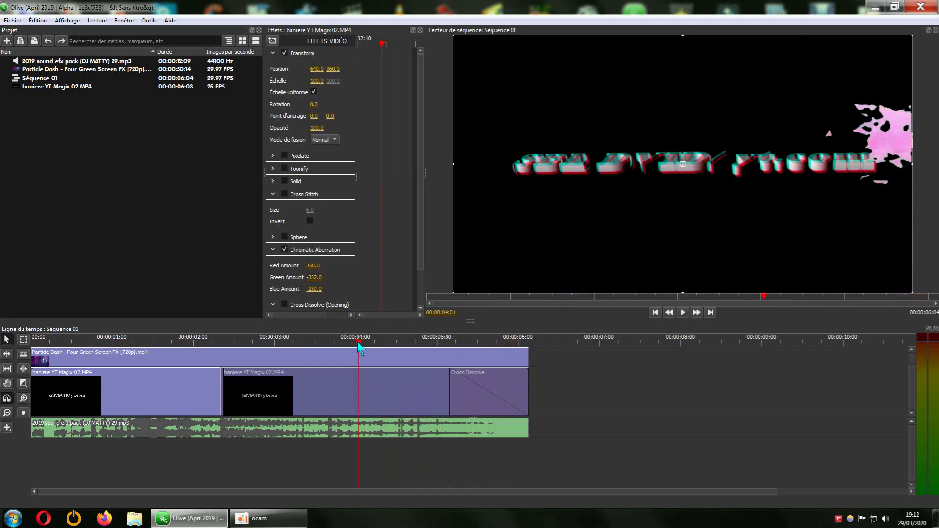
pyautogui.moveTo(359, 341); pyautogui.dragTo(378, 342)
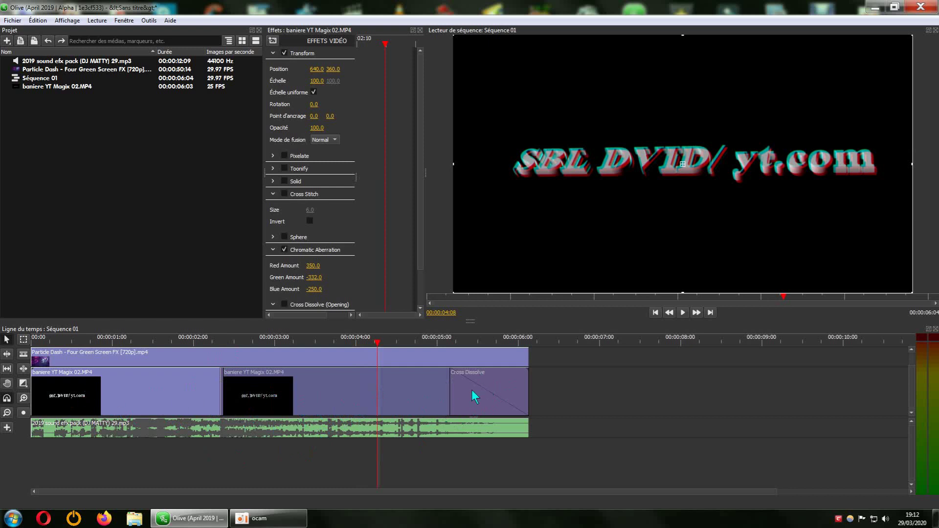
pyautogui.moveTo(288, 414)
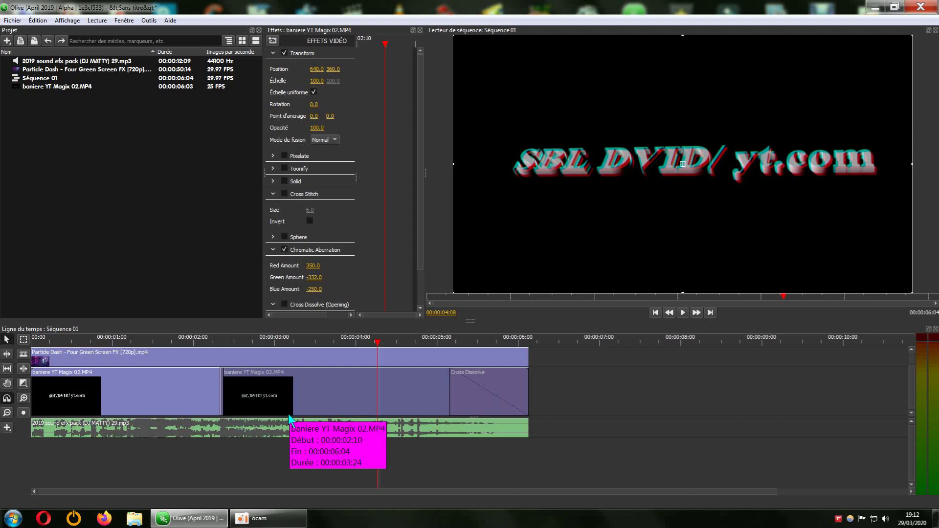
# - Enlarge the effects and viewer area vertically and adjust the project area's width so the Cross Dissolve settings are fully shown
pyautogui.moveTo(471, 333); pyautogui.dragTo(471, 360)
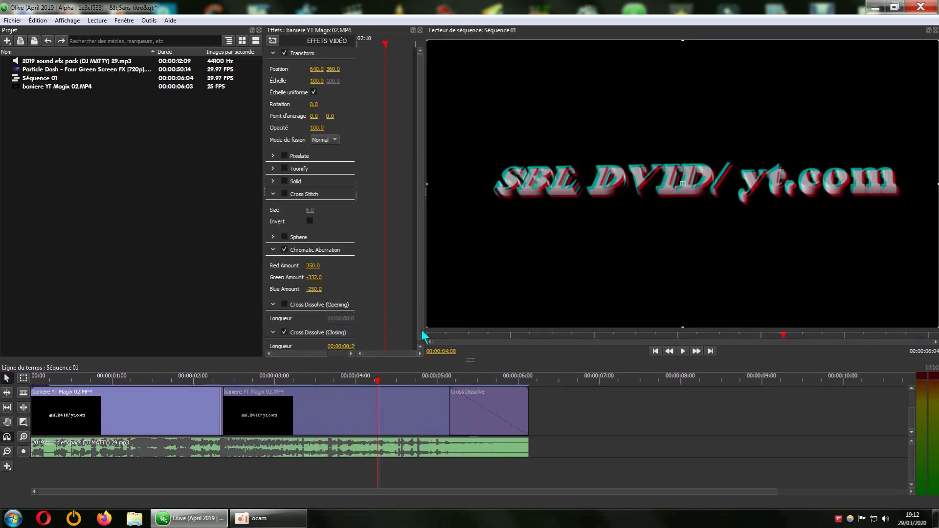
pyautogui.moveTo(471, 360); pyautogui.dragTo(471, 383)
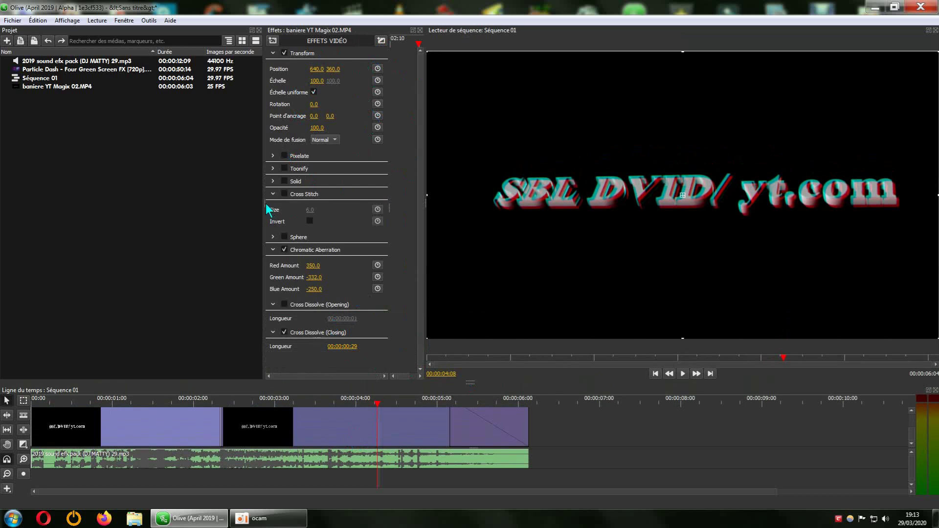
pyautogui.moveTo(264, 202)
pyautogui.mouseDown()
pyautogui.moveTo(168, 199)
pyautogui.moveTo(373, 203)
pyautogui.moveTo(274, 202)
pyautogui.mouseUp()
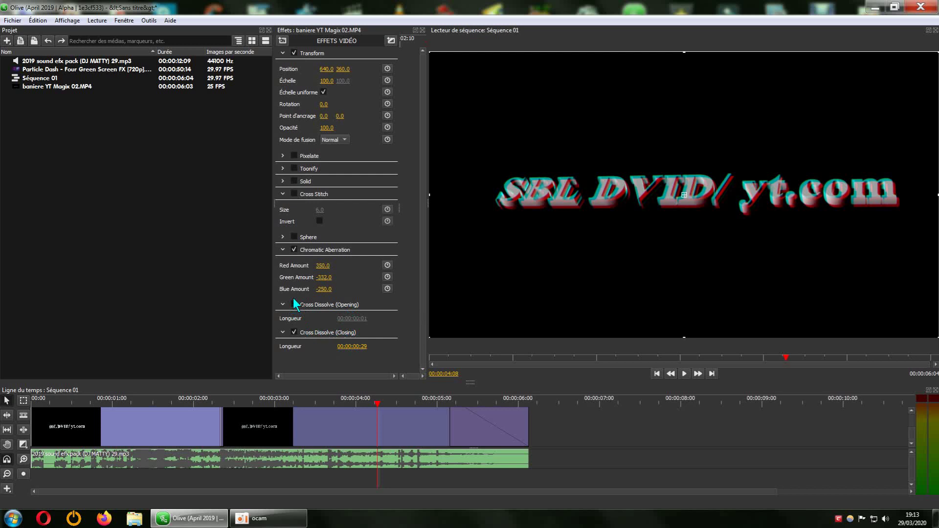
# - Try switching the opening and closing Cross Dissolve of the second banner clip on and off
pyautogui.click(294, 304)
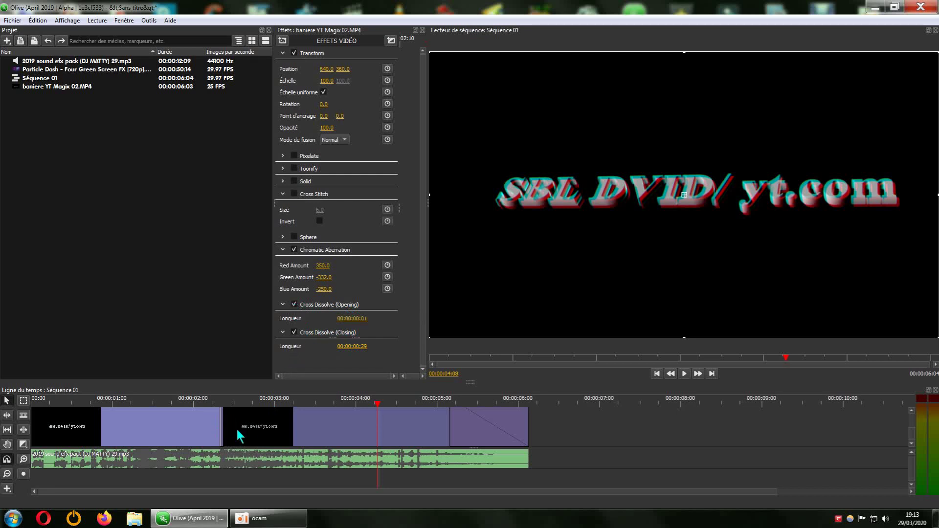
pyautogui.click(293, 305)
pyautogui.click(294, 333)
pyautogui.click(294, 332)
# - Shorten the closing Cross Dissolve of the second banner clip to 00:00:00:01 and disable it
pyautogui.moveTo(352, 347); pyautogui.dragTo(359, 351)
pyautogui.moveTo(351, 346)
pyautogui.mouseDown()
pyautogui.moveTo(343, 346)
pyautogui.moveTo(352, 346)
pyautogui.mouseUp()
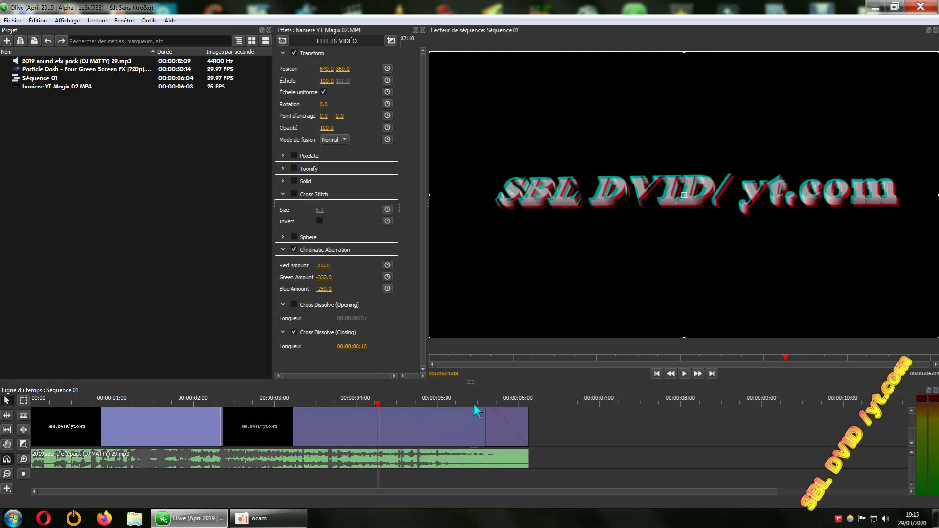
pyautogui.moveTo(352, 346); pyautogui.dragTo(340, 347)
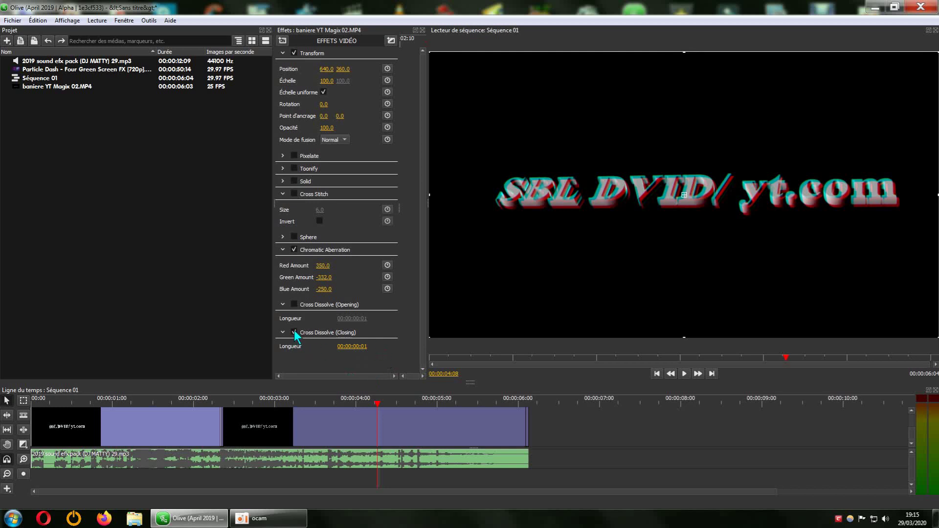
pyautogui.click(294, 332)
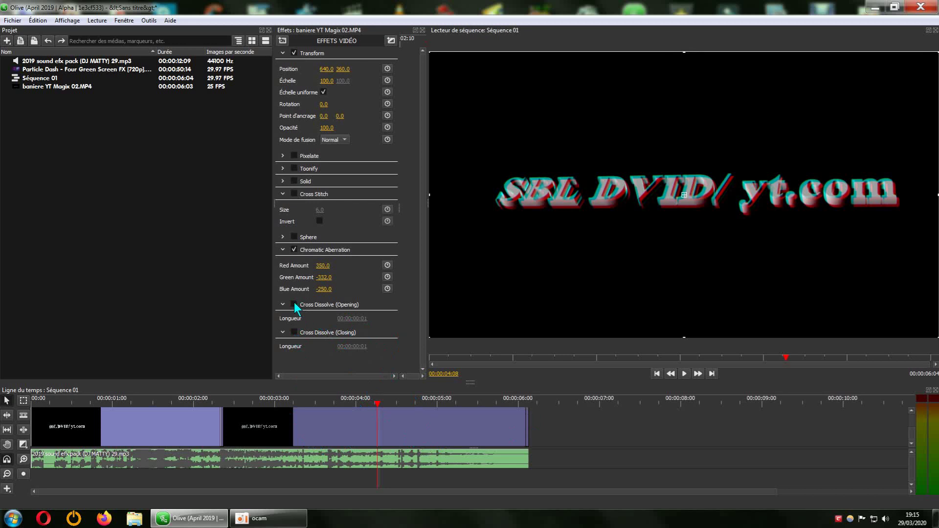
# - Try an opening Cross Dissolve of 00:00:01:24 on the second banner clip, previewing it before disabling it
pyautogui.click(294, 305)
pyautogui.moveTo(352, 319); pyautogui.dragTo(356, 435)
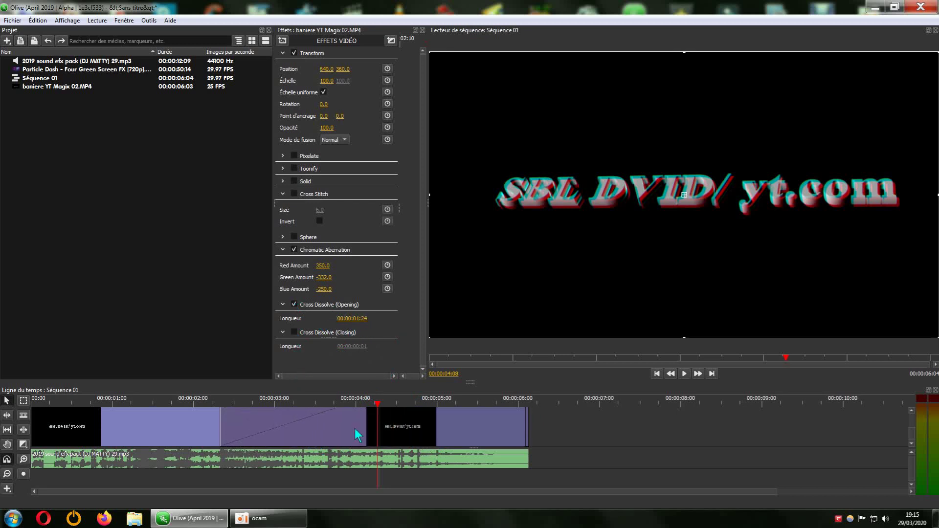
pyautogui.moveTo(377, 404); pyautogui.dragTo(340, 409)
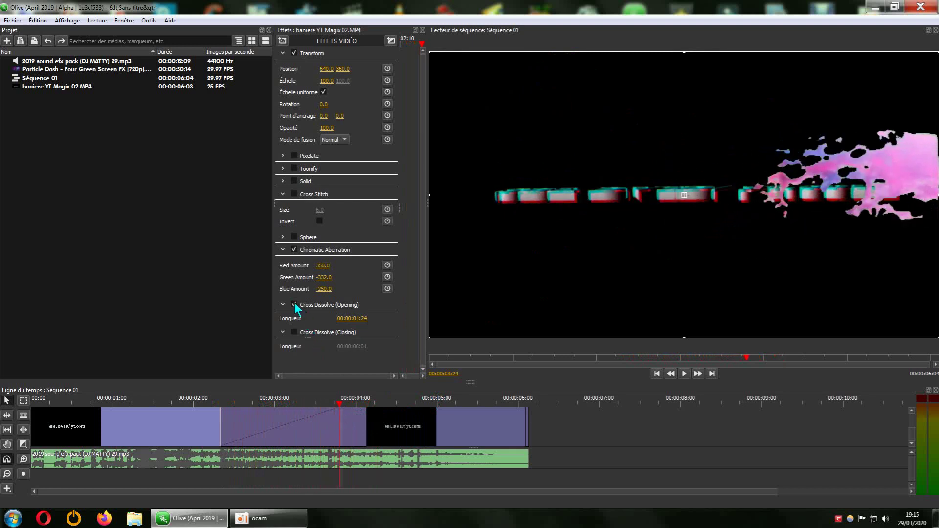
pyautogui.click(295, 305)
# - Enable the closing Cross Dissolve with a length of 00:00:00:25 and preview the clip's start with the opening dissolve disabled
pyautogui.click(294, 333)
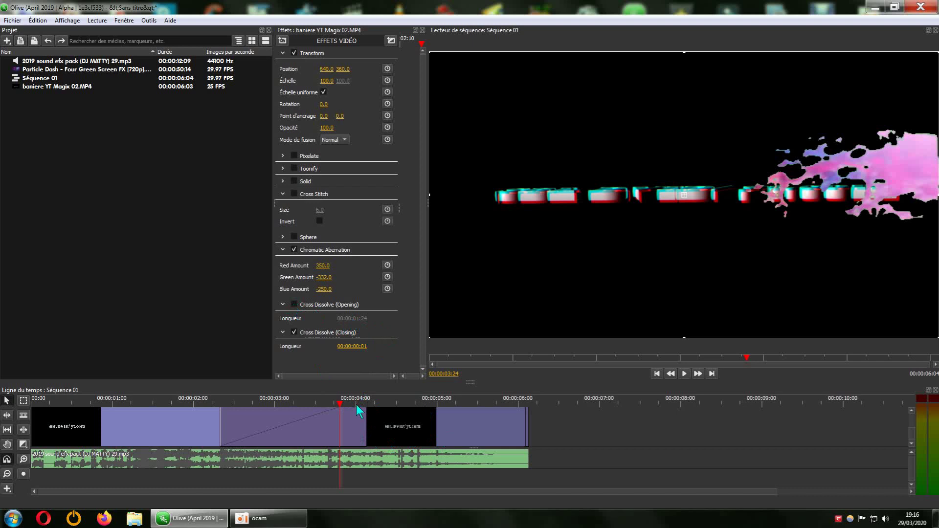
pyautogui.moveTo(352, 347)
pyautogui.mouseDown()
pyautogui.moveTo(360, 347)
pyautogui.moveTo(351, 363)
pyautogui.mouseUp()
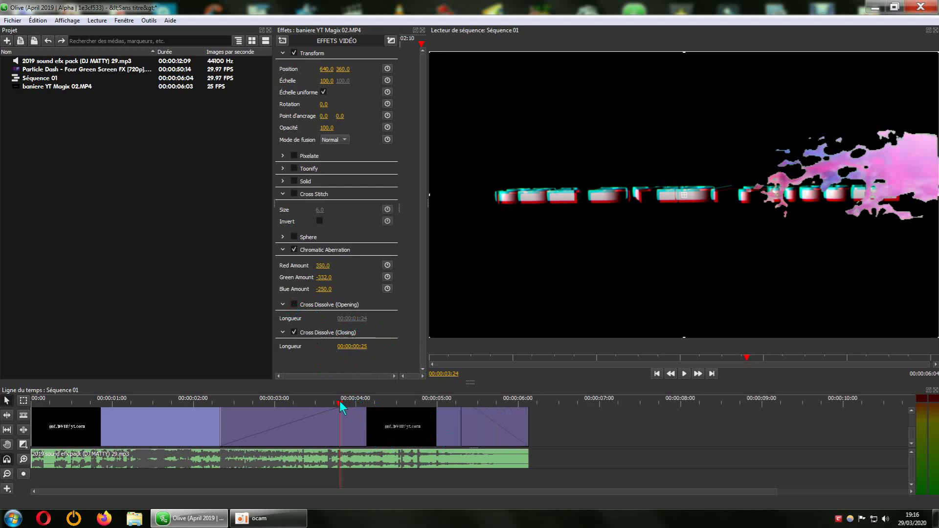
pyautogui.moveTo(340, 401); pyautogui.dragTo(227, 405)
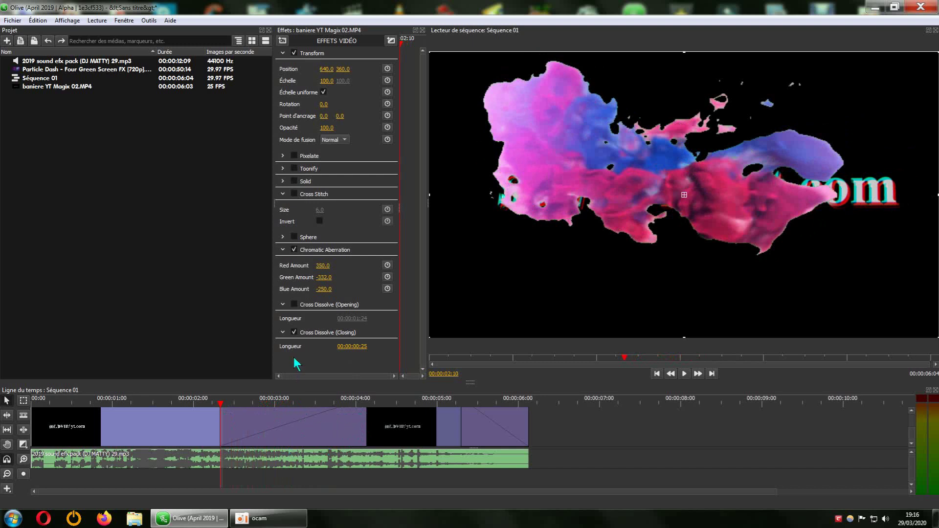
pyautogui.moveTo(220, 403); pyautogui.dragTo(257, 399)
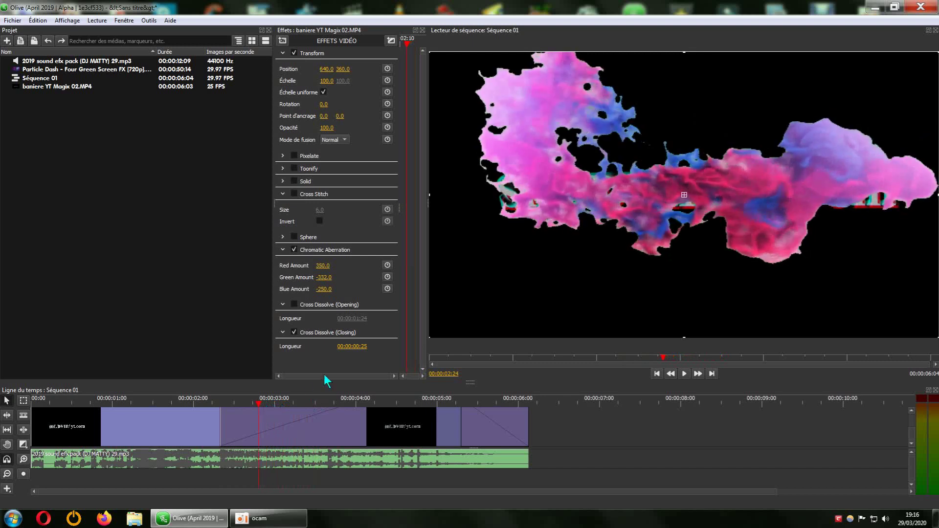
# - Reset the opening Cross Dissolve length to 00:00:00:01 and leave that dissolve disabled
pyautogui.click(294, 305)
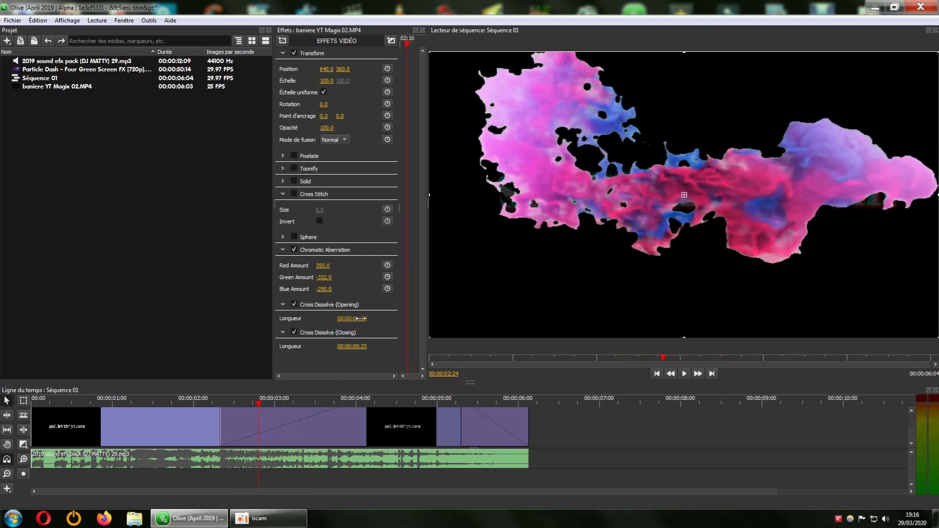
pyautogui.moveTo(357, 319)
pyautogui.mouseDown()
pyautogui.moveTo(323, 318)
pyautogui.moveTo(362, 319)
pyautogui.mouseUp()
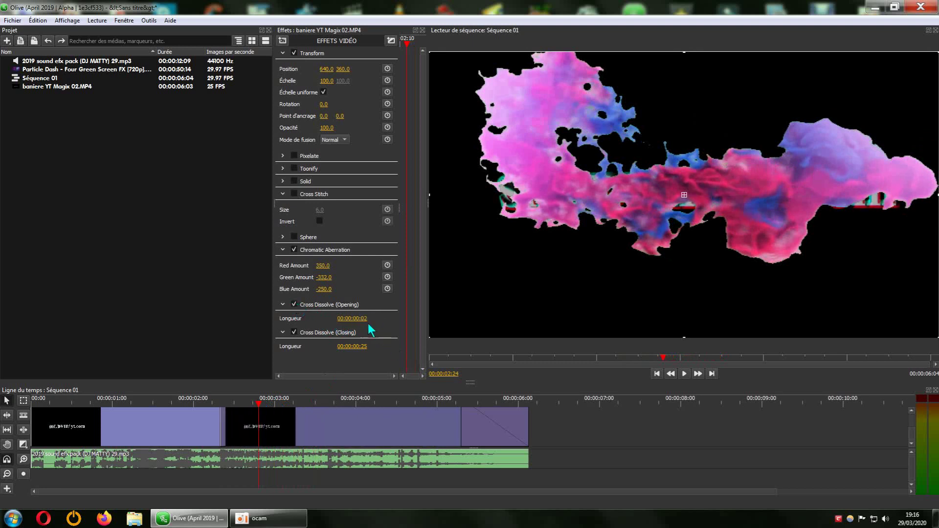
pyautogui.moveTo(352, 318); pyautogui.dragTo(338, 319)
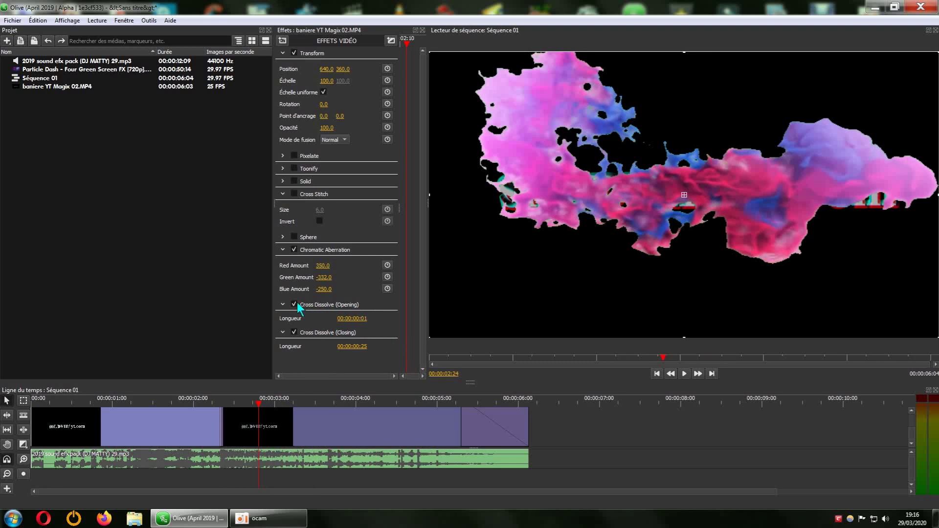
pyautogui.click(294, 305)
# - Move the playhead to 00:00:04:11 and show the transitions that can be added to the second banner clip
pyautogui.moveTo(260, 405); pyautogui.dragTo(386, 398)
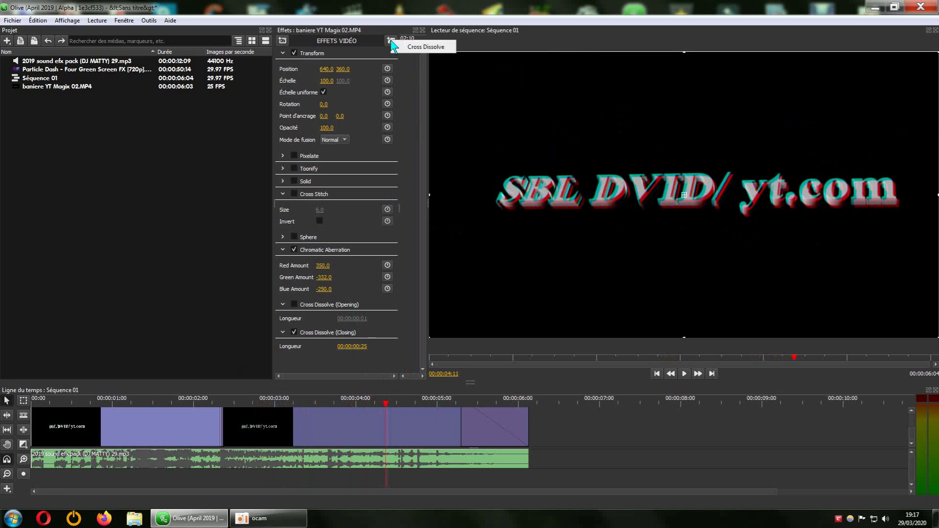
pyautogui.click(391, 42)
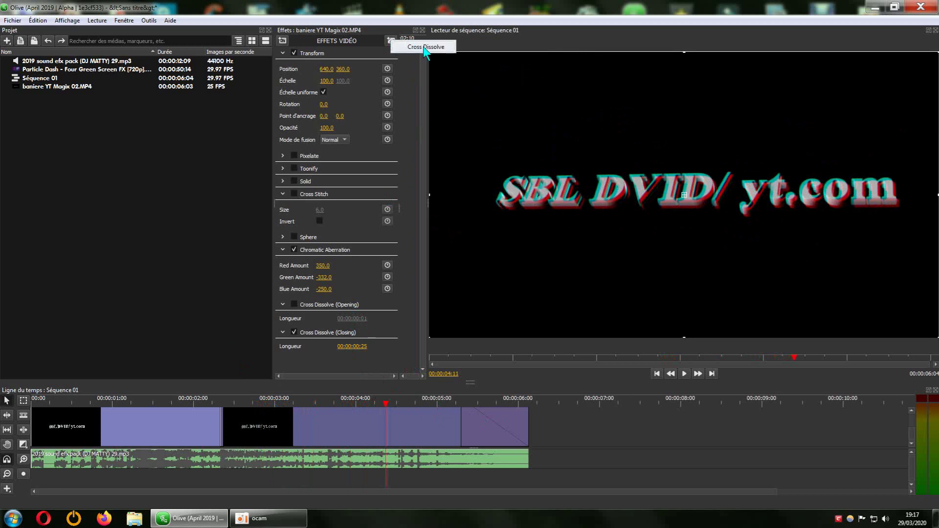